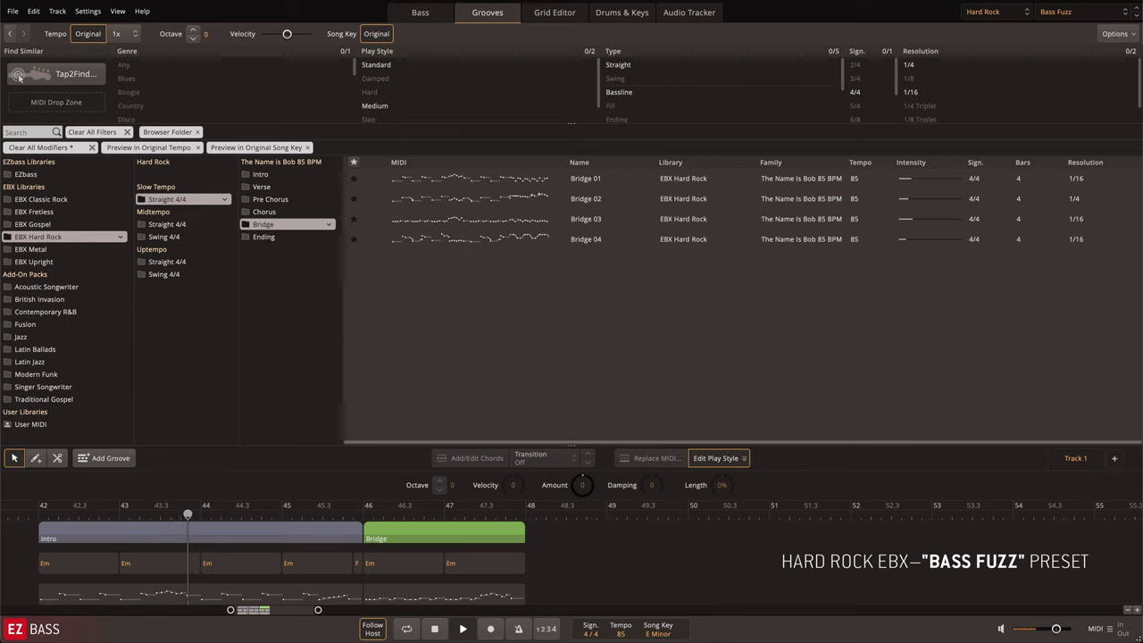
Filter to Ending grooves and place Ending 01 on the song track after the Bridge.
{"action": "left_click", "coordinate": [282, 237]}
{"action": "left_click_drag", "start_coordinate": [404, 184], "coordinate": [532, 555]}
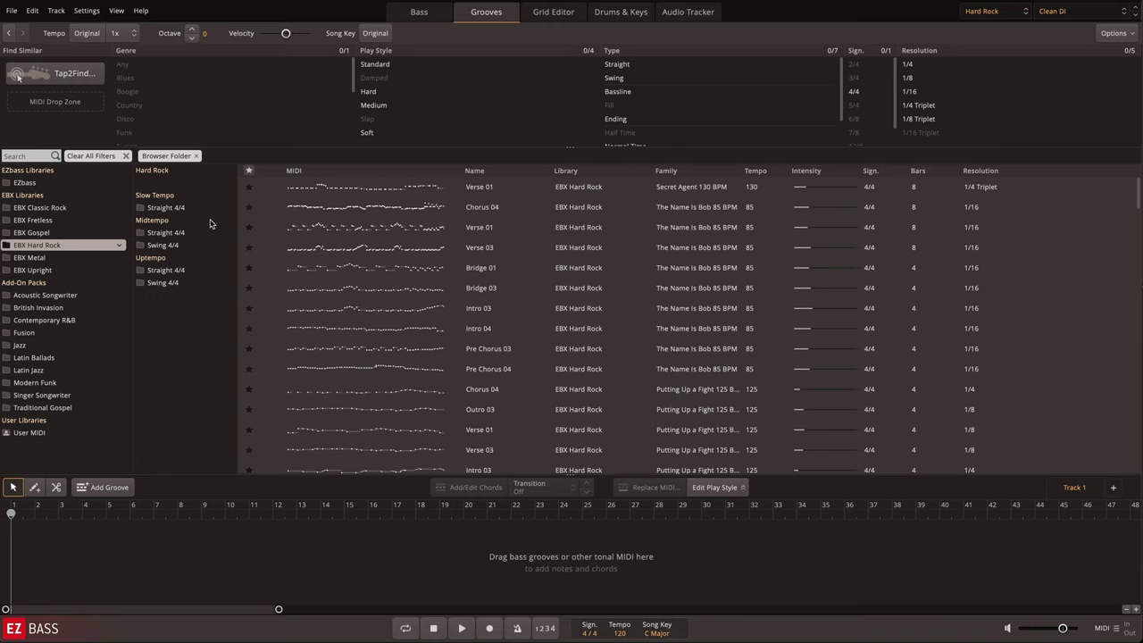
Browse the Straight and Swing 4/4 folders and the Verse and Pre Chorus filters, ending on slow-tempo Straight 4/4.
{"action": "left_click", "coordinate": [176, 211]}
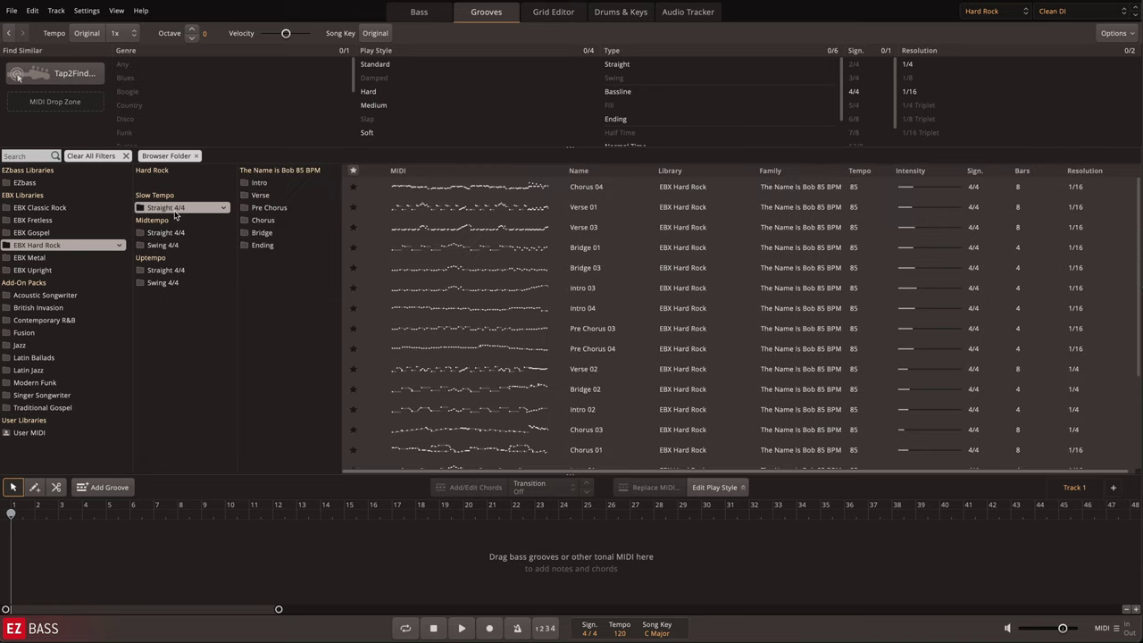
{"action": "left_click", "coordinate": [176, 234]}
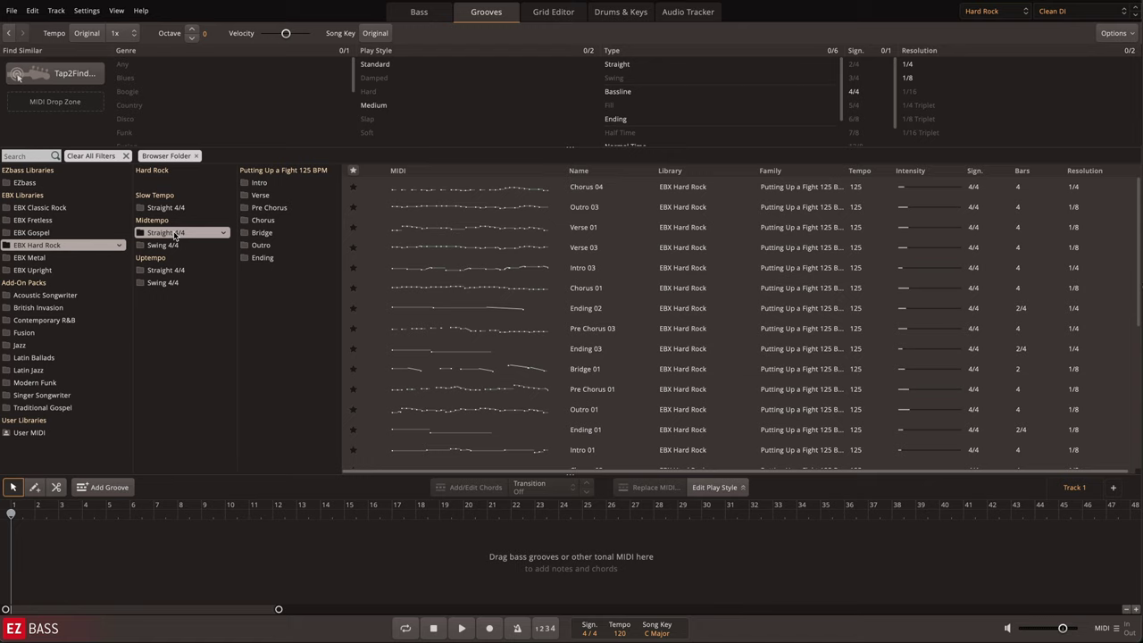
{"action": "left_click", "coordinate": [176, 245]}
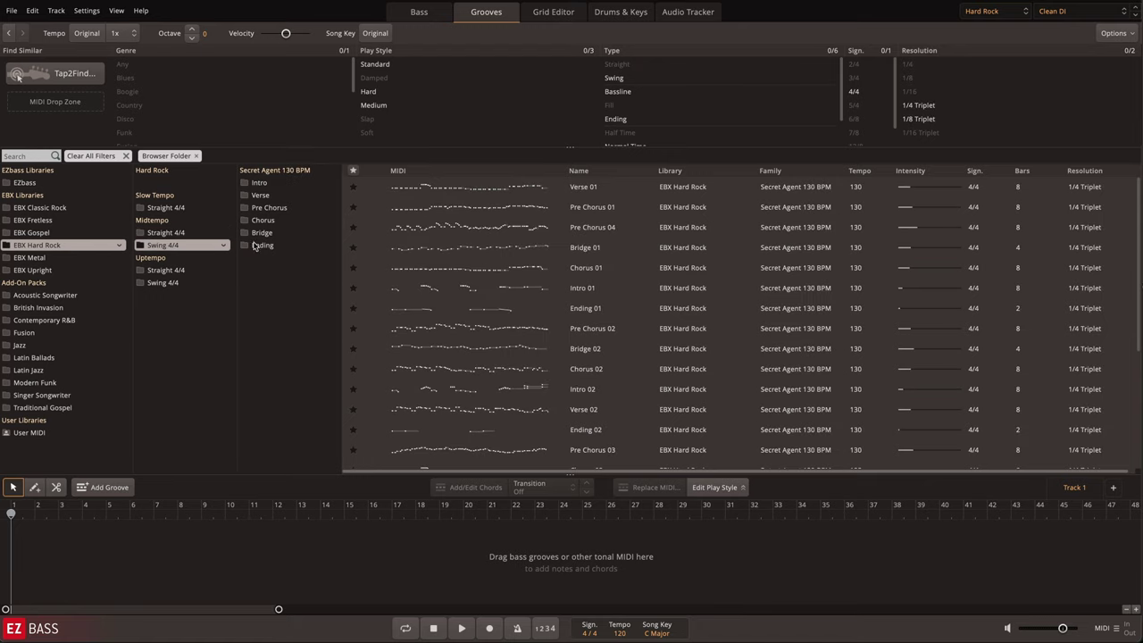
{"action": "left_click", "coordinate": [264, 195]}
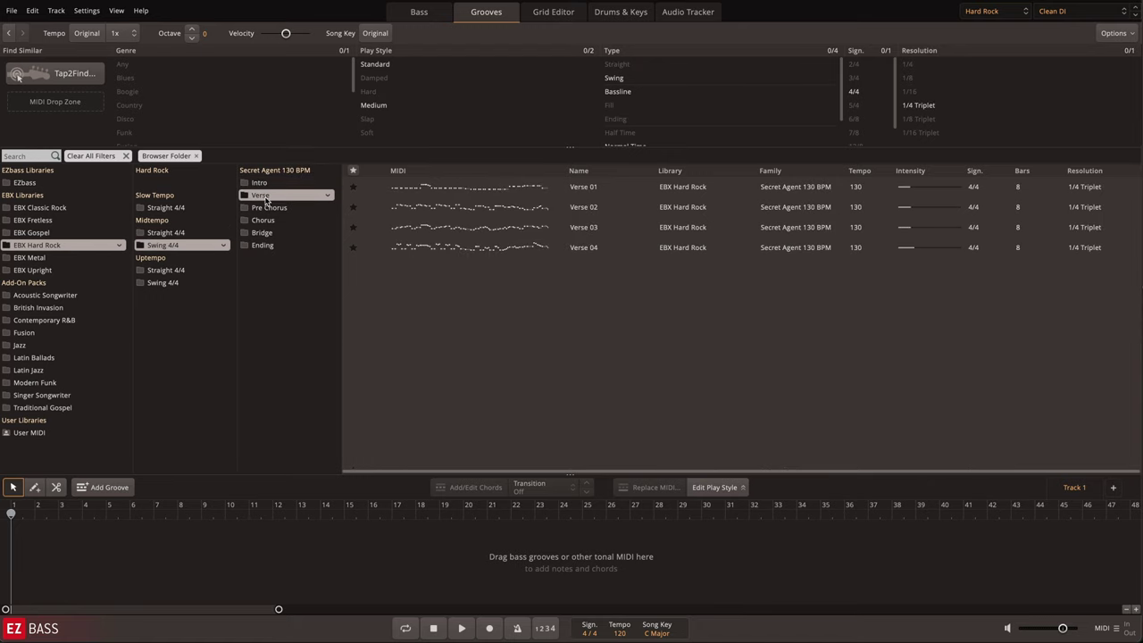
{"action": "left_click", "coordinate": [270, 209]}
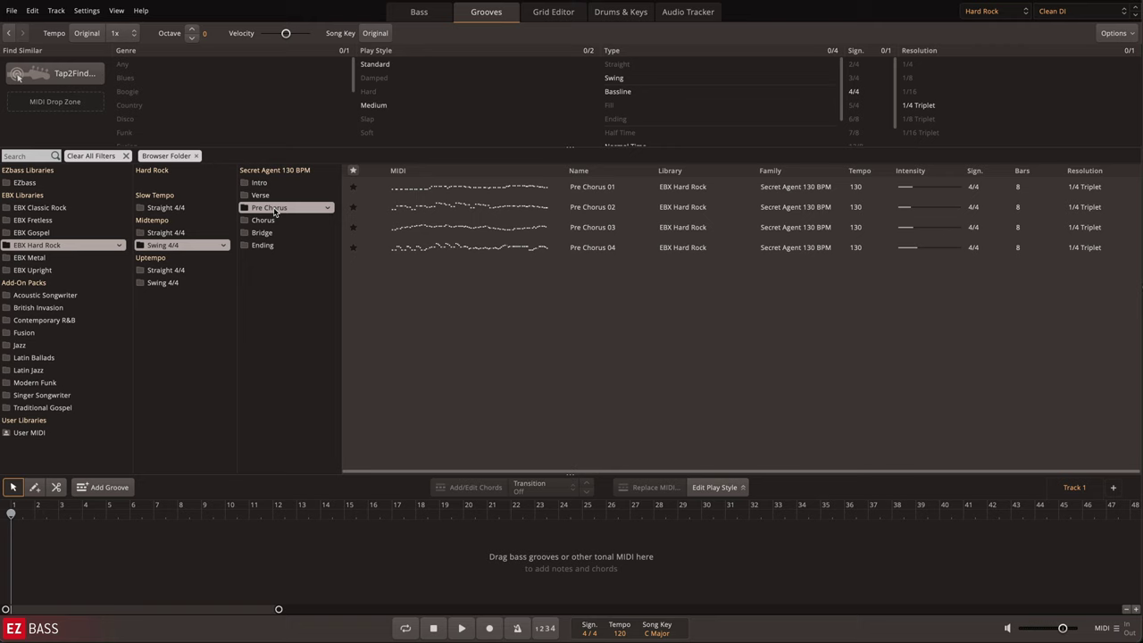
{"action": "left_click", "coordinate": [274, 211]}
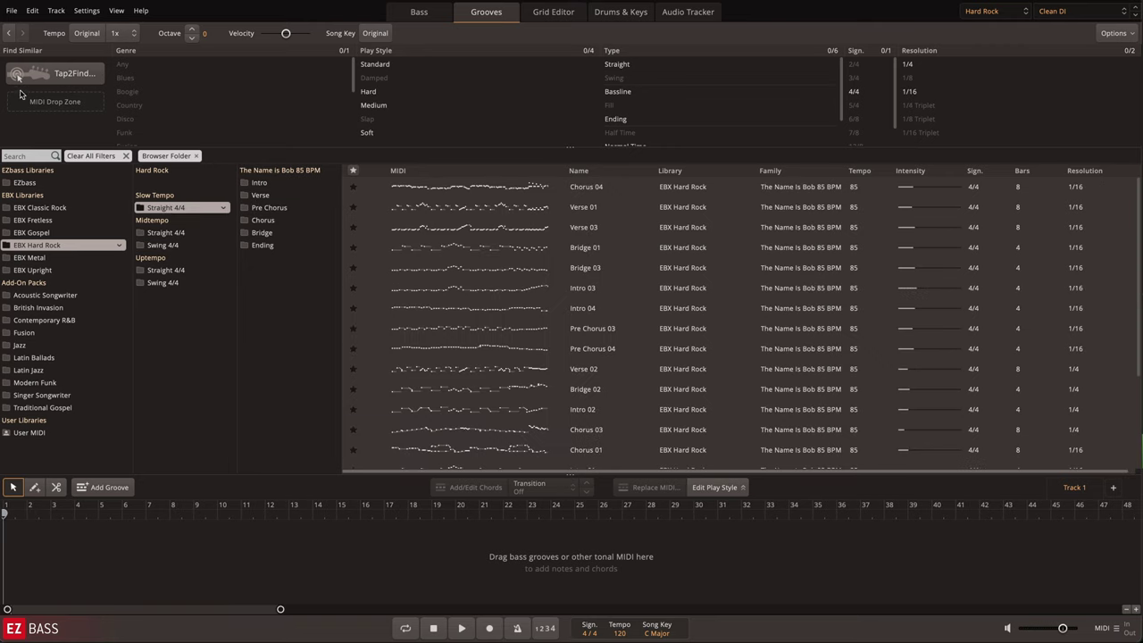
Tap a rhythm in Tap2Find and list the matching Hard Rock grooves, topped by Chorus 04 at 70%.
{"action": "left_click", "coordinate": [28, 83]}
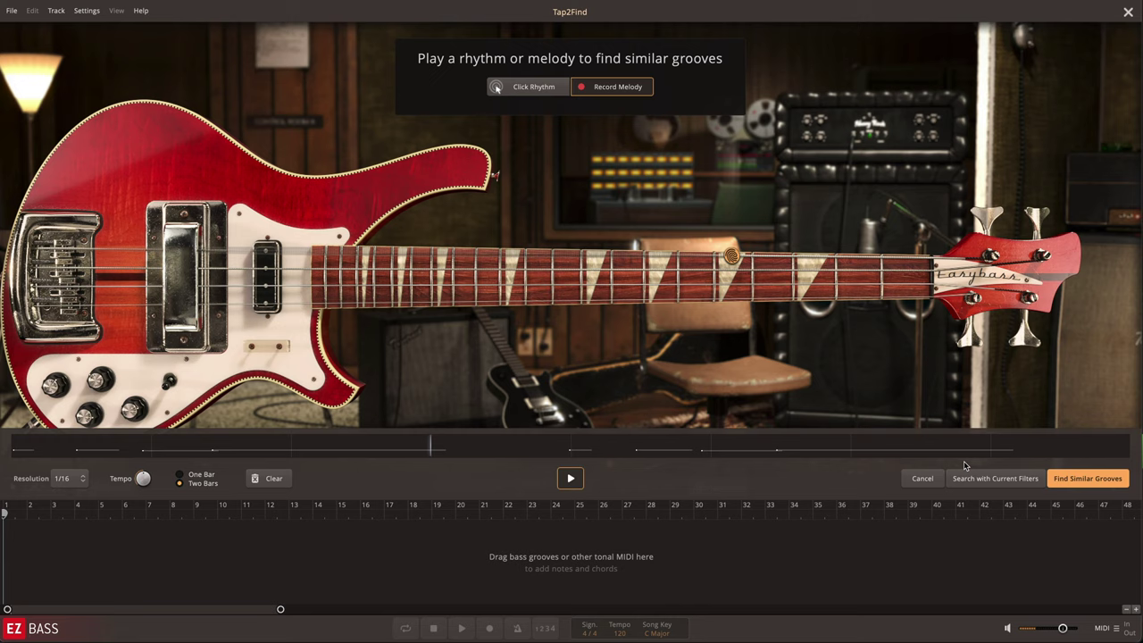
{"action": "left_click", "coordinate": [1068, 480]}
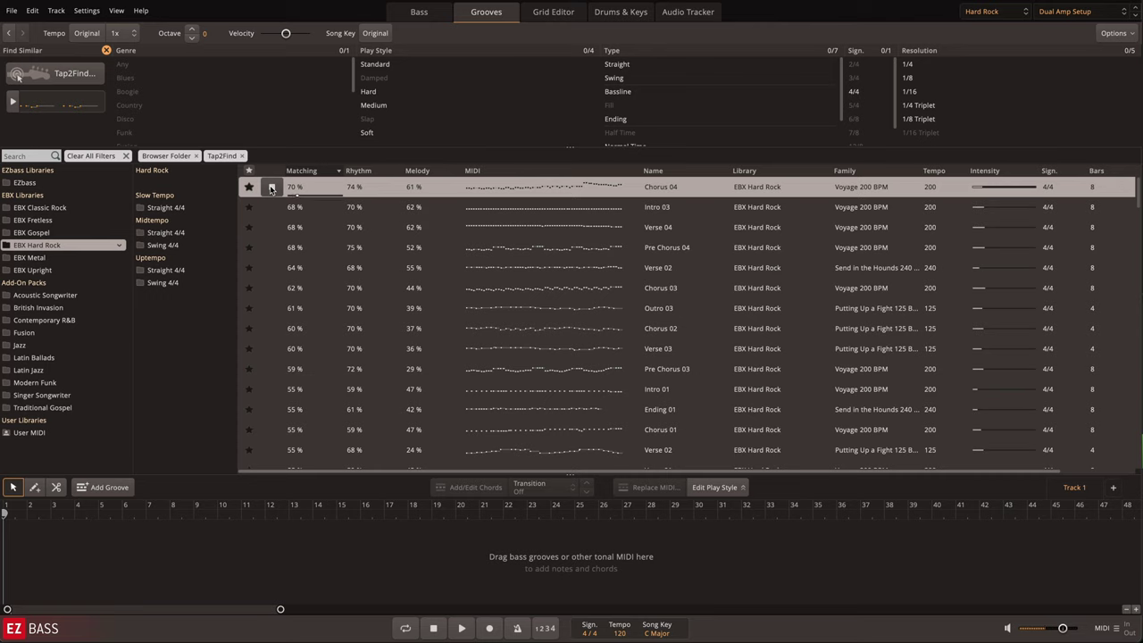
Preview Pre Chorus 04 and place it at bar 1 as an 8-bar part.
{"action": "left_click", "coordinate": [272, 247]}
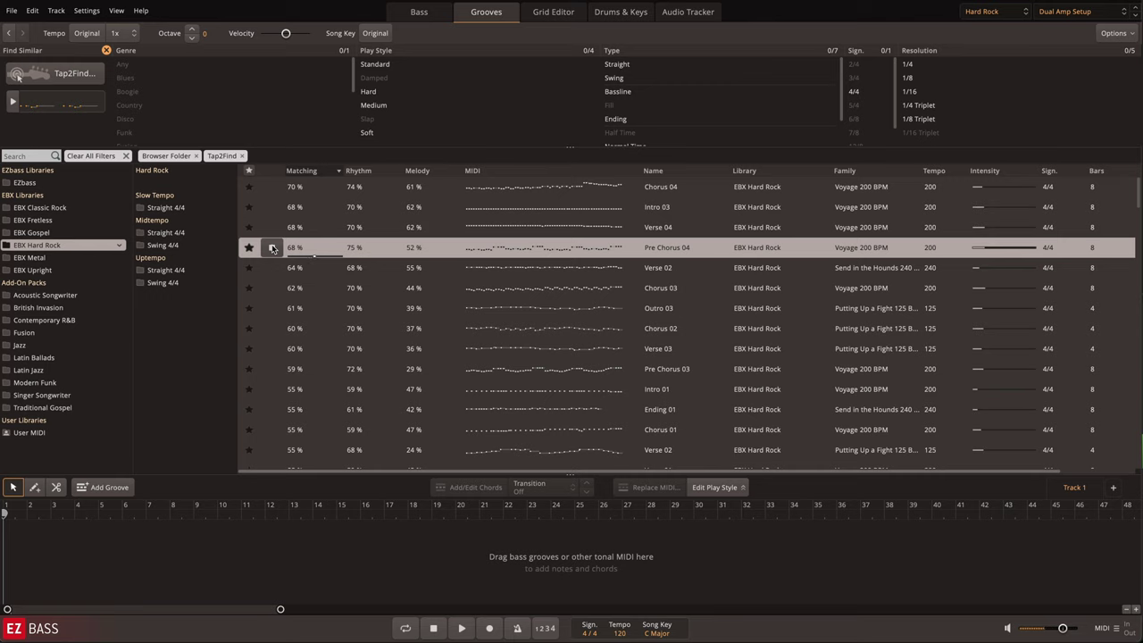
{"action": "left_click_drag", "start_coordinate": [273, 248], "coordinate": [50, 527]}
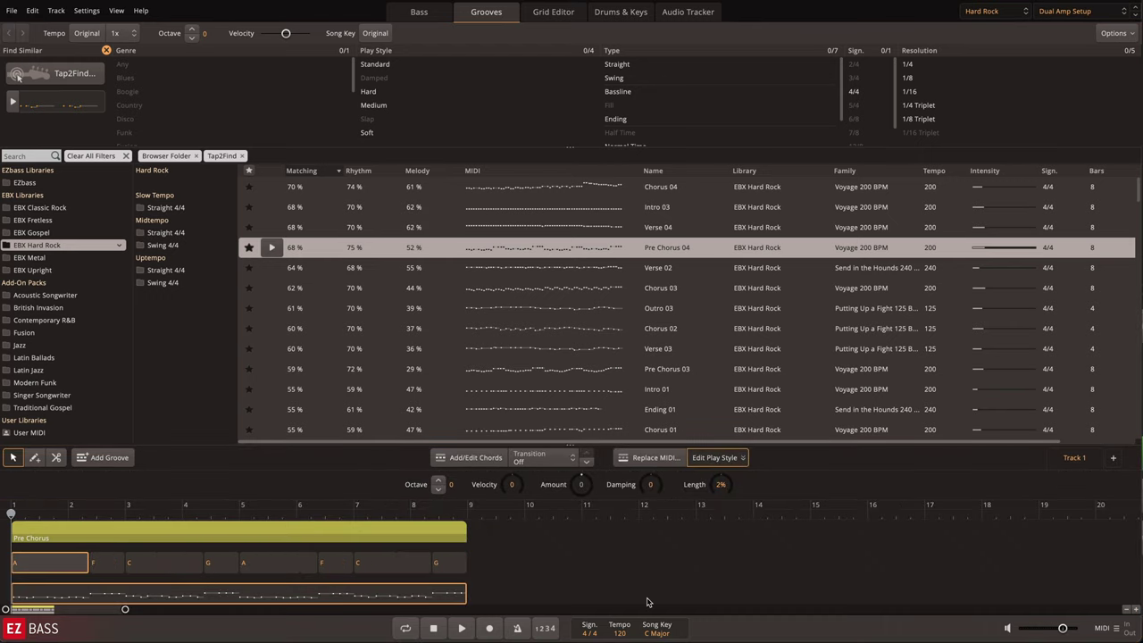
{"action": "left_click", "coordinate": [657, 632]}
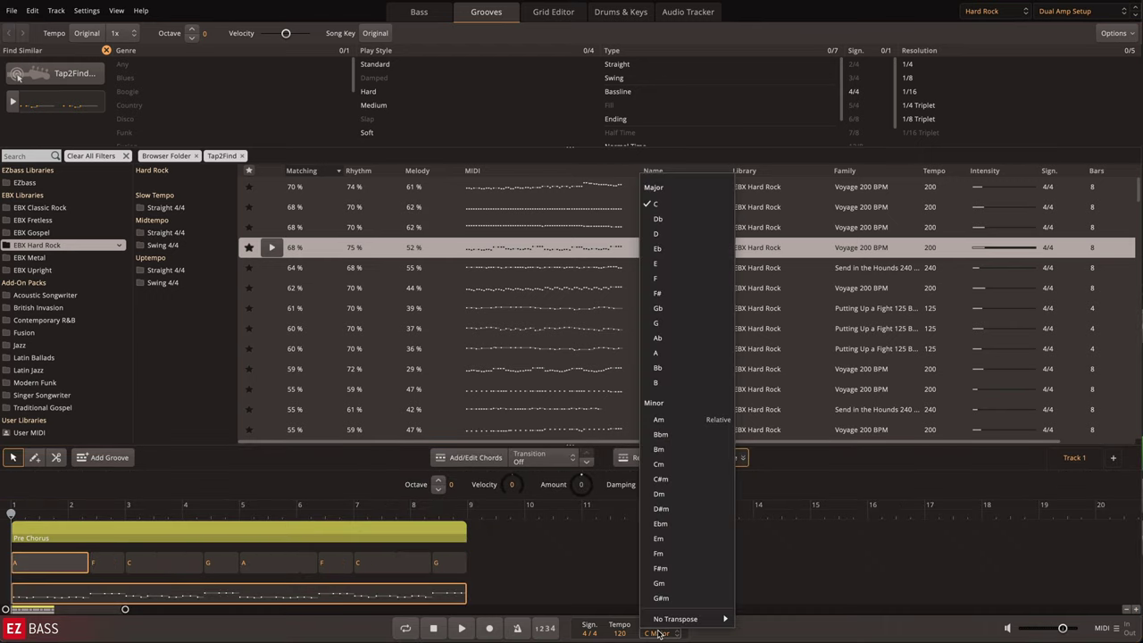
{"action": "left_click", "coordinate": [460, 491]}
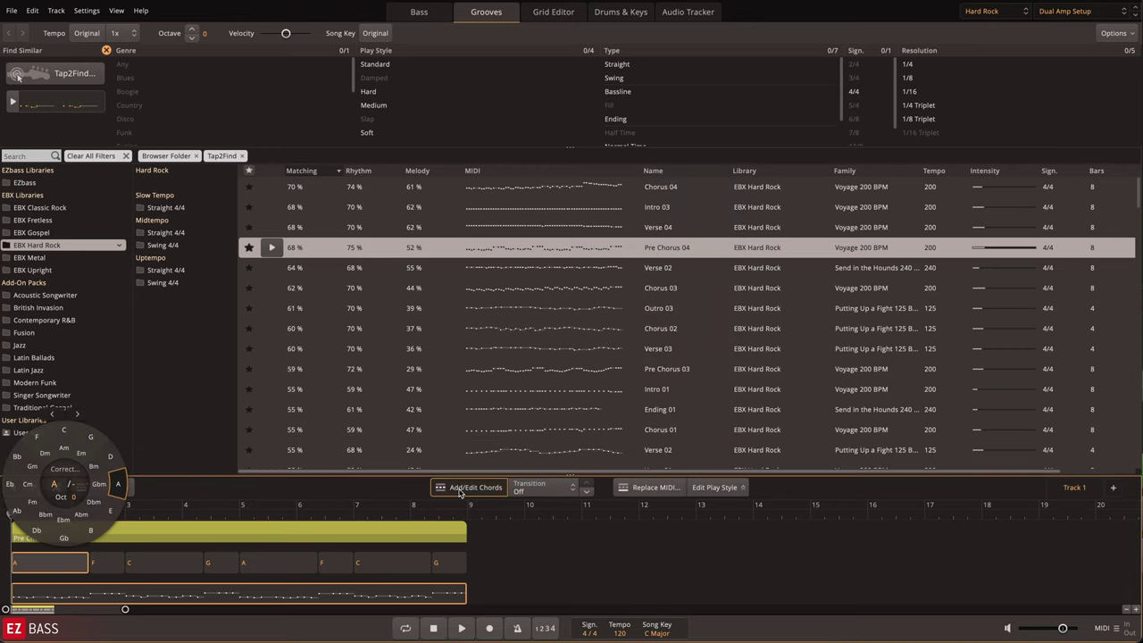
{"action": "left_click", "coordinate": [533, 490]}
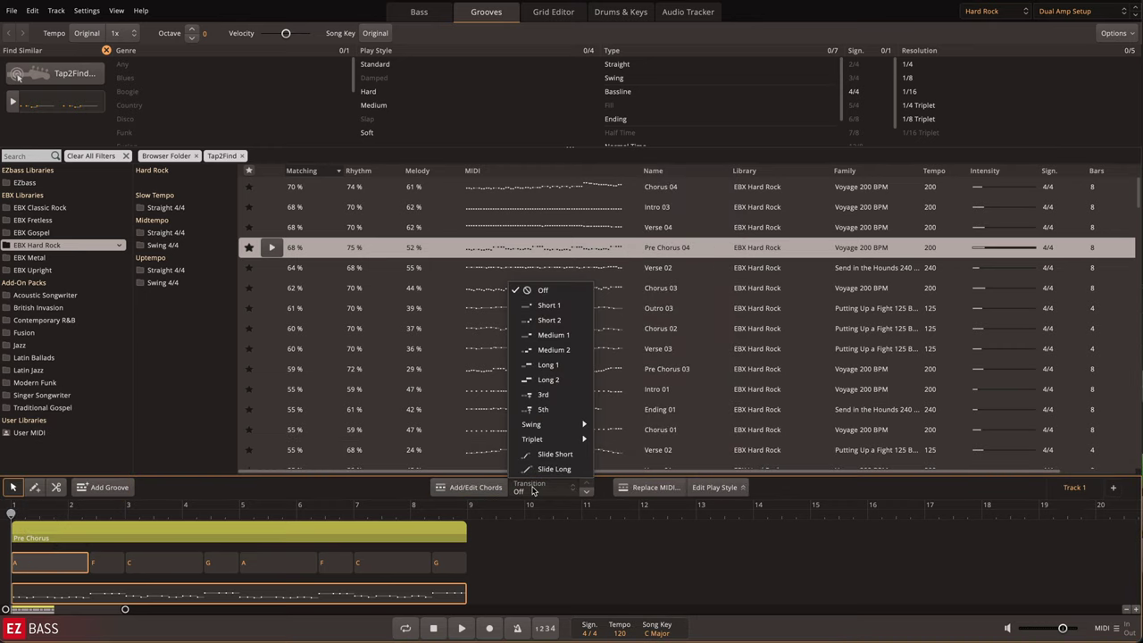
{"action": "left_click", "coordinate": [737, 487]}
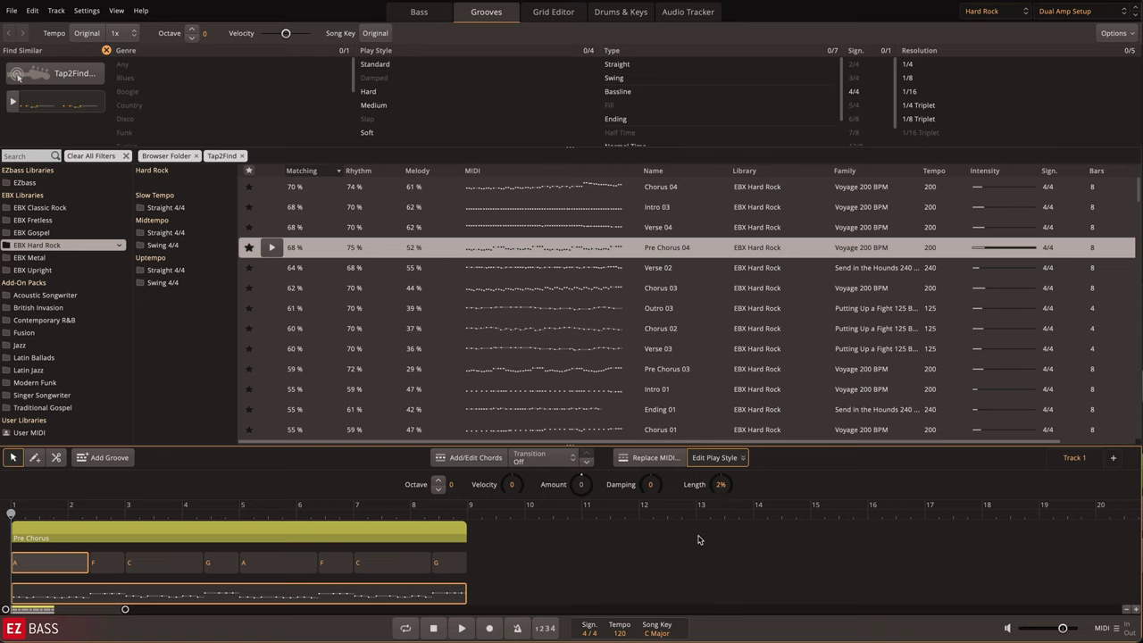
In the grid editor, select every note on the 1/1 downbeat positions.
{"action": "key", "text": "ctrl+3"}
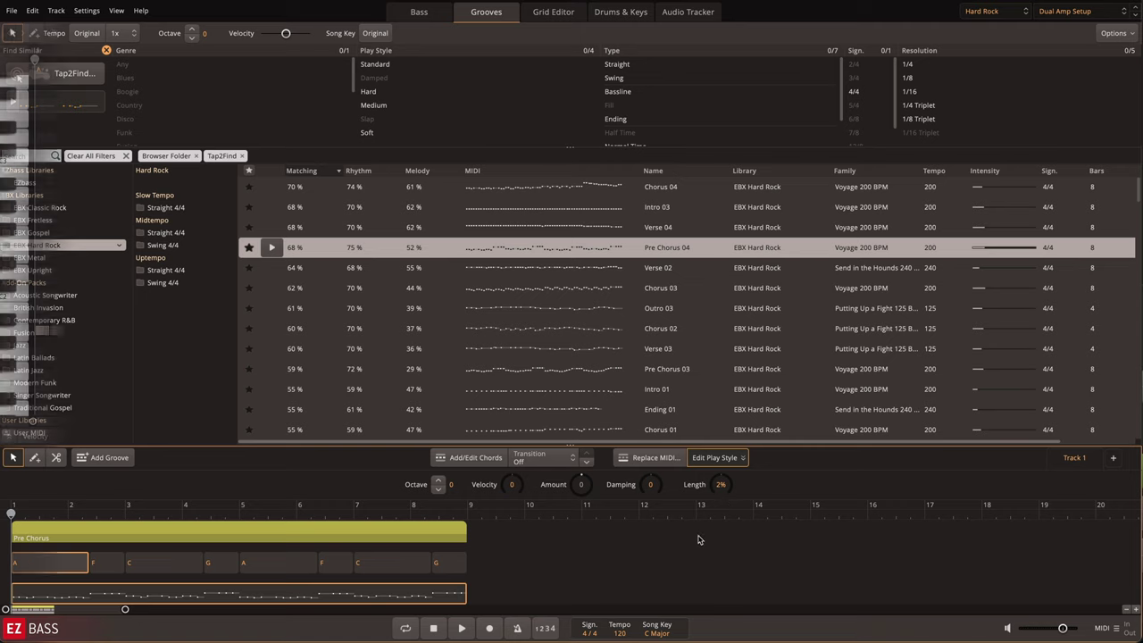
{"action": "left_click", "coordinate": [1036, 36]}
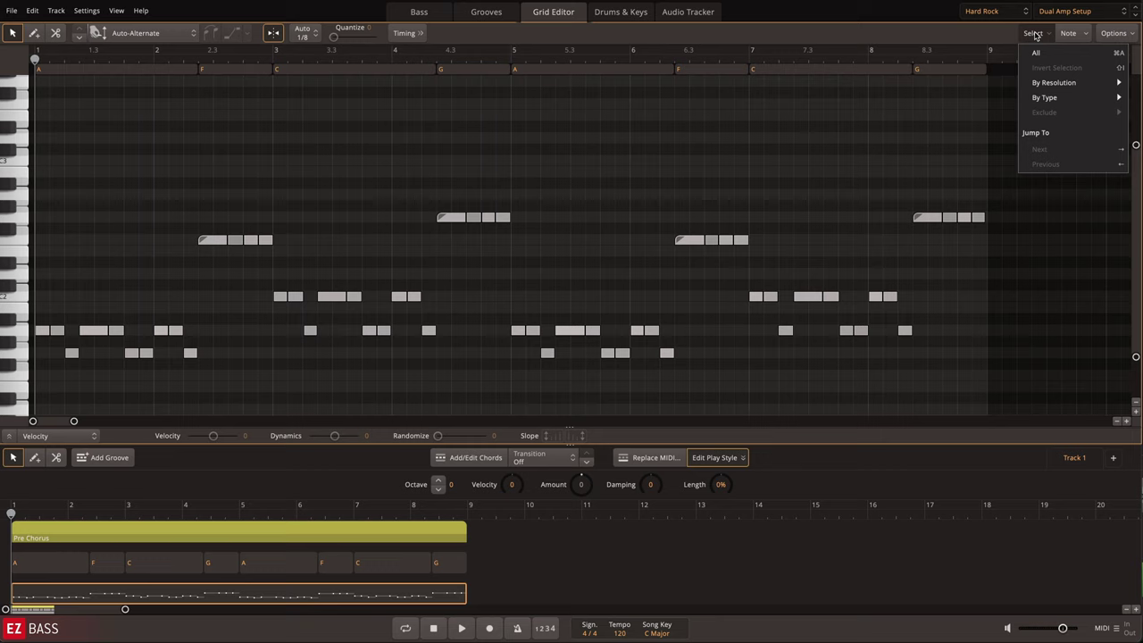
{"action": "mouse_move", "coordinate": [1054, 82]}
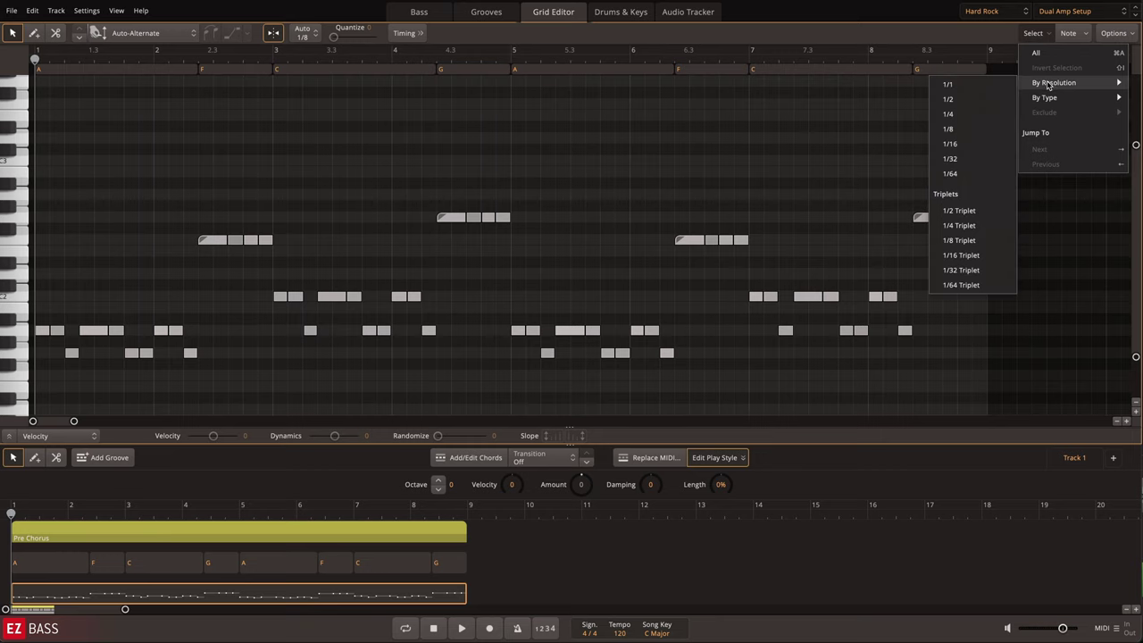
{"action": "left_click", "coordinate": [998, 85]}
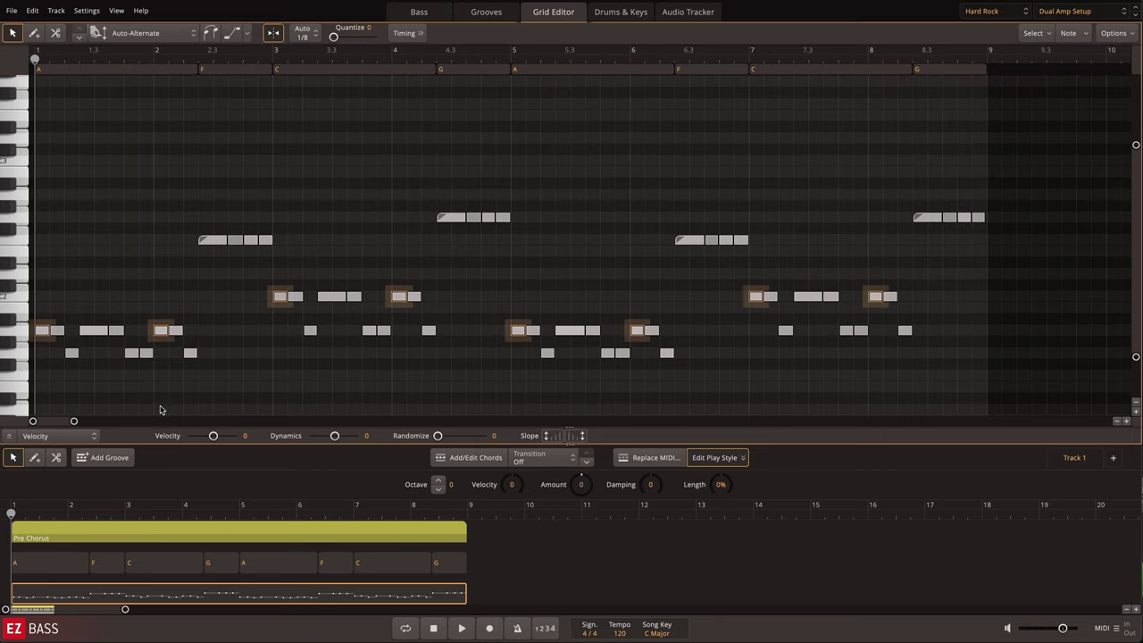
Raise the selected downbeat notes' velocity slightly and play the part back.
{"action": "left_click", "coordinate": [8, 436]}
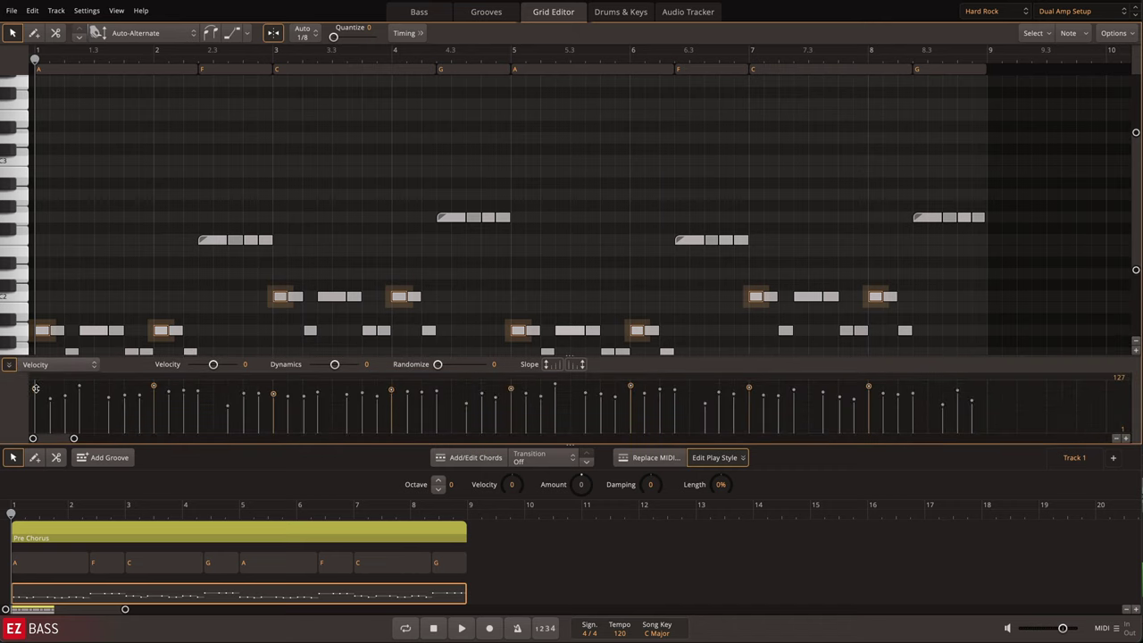
{"action": "left_click_drag", "start_coordinate": [36, 385], "coordinate": [36, 382]}
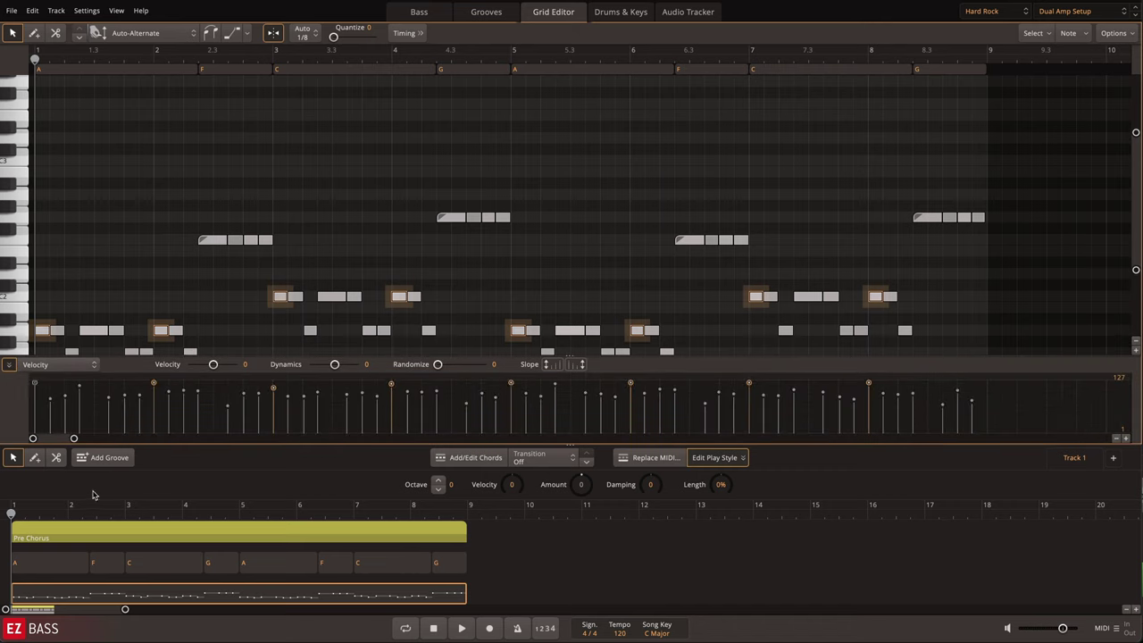
{"action": "key", "text": "space"}
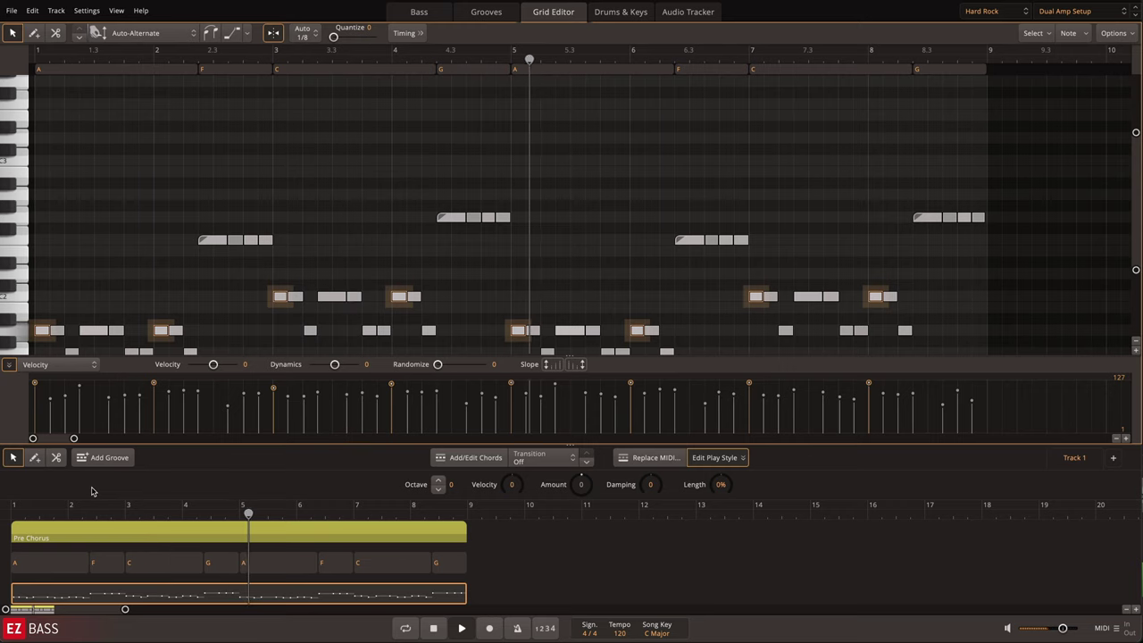
{"action": "key", "text": "space"}
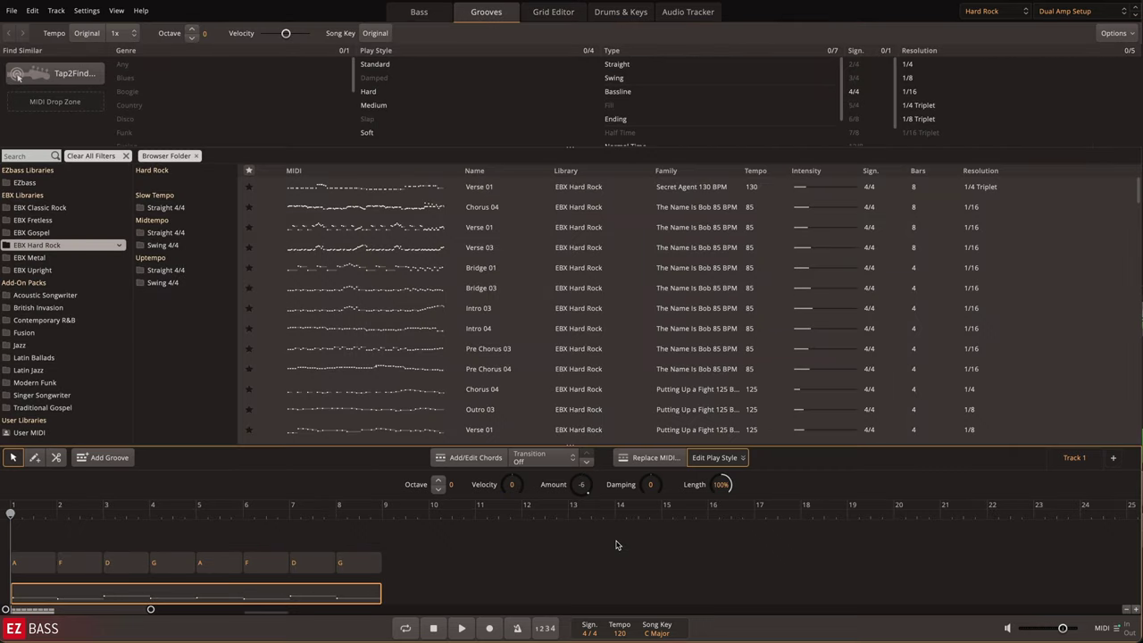
With Replace MIDI, audition Verse 03, Bridge 01, Bridge 03, Intro 03, Intro 04, Pre Chorus 03 and Pre Chorus 04.
{"action": "left_click", "coordinate": [650, 457]}
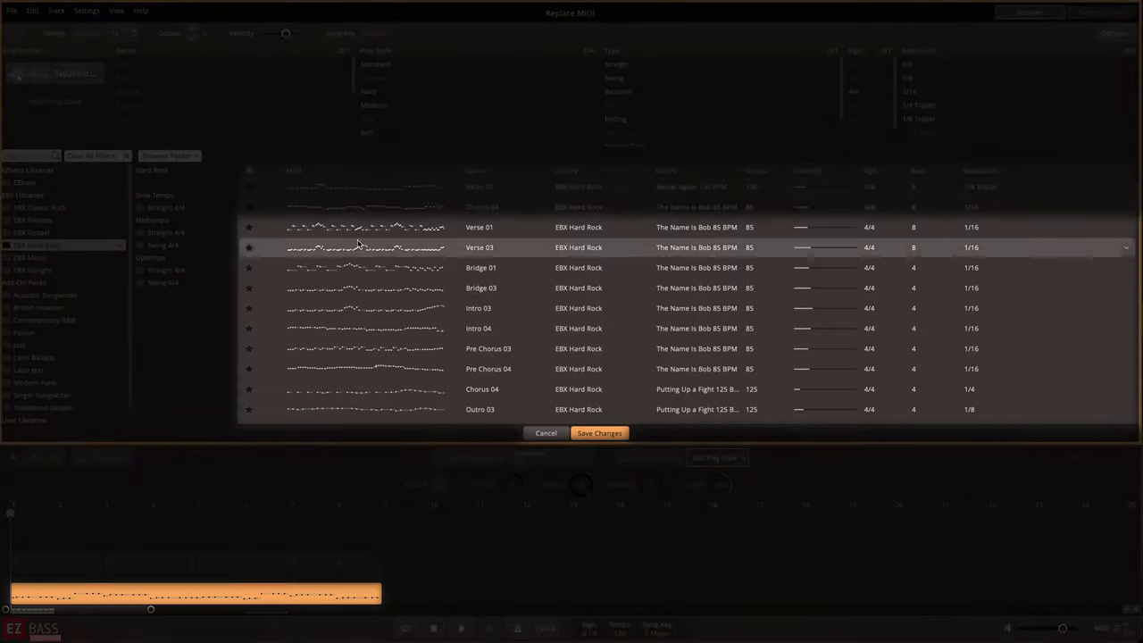
{"action": "left_click", "coordinate": [350, 250]}
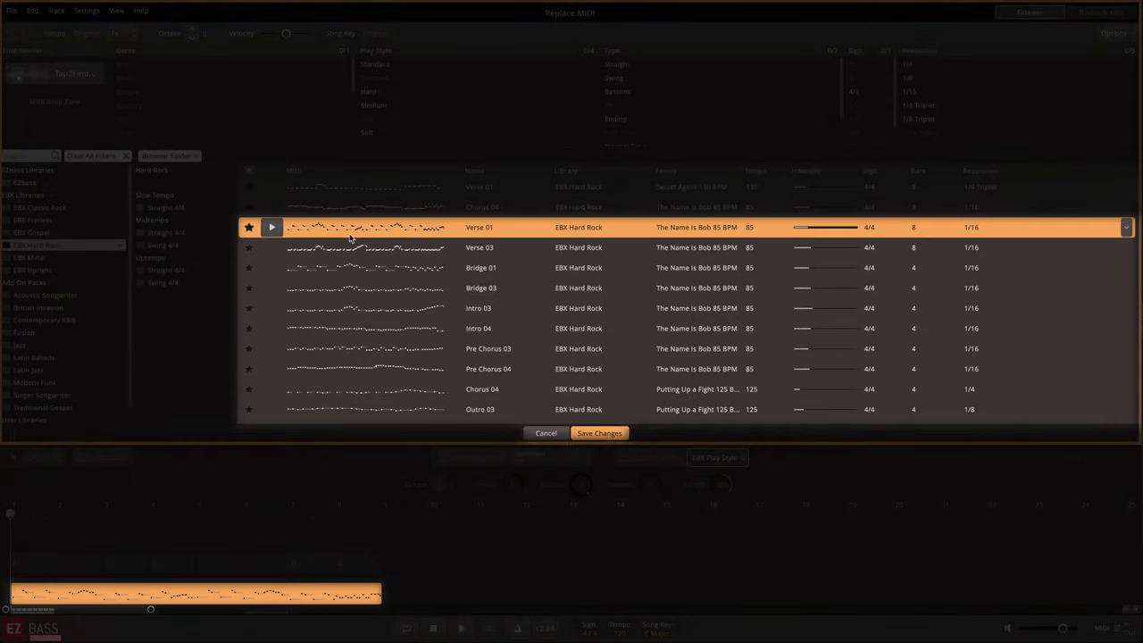
{"action": "left_click", "coordinate": [349, 268]}
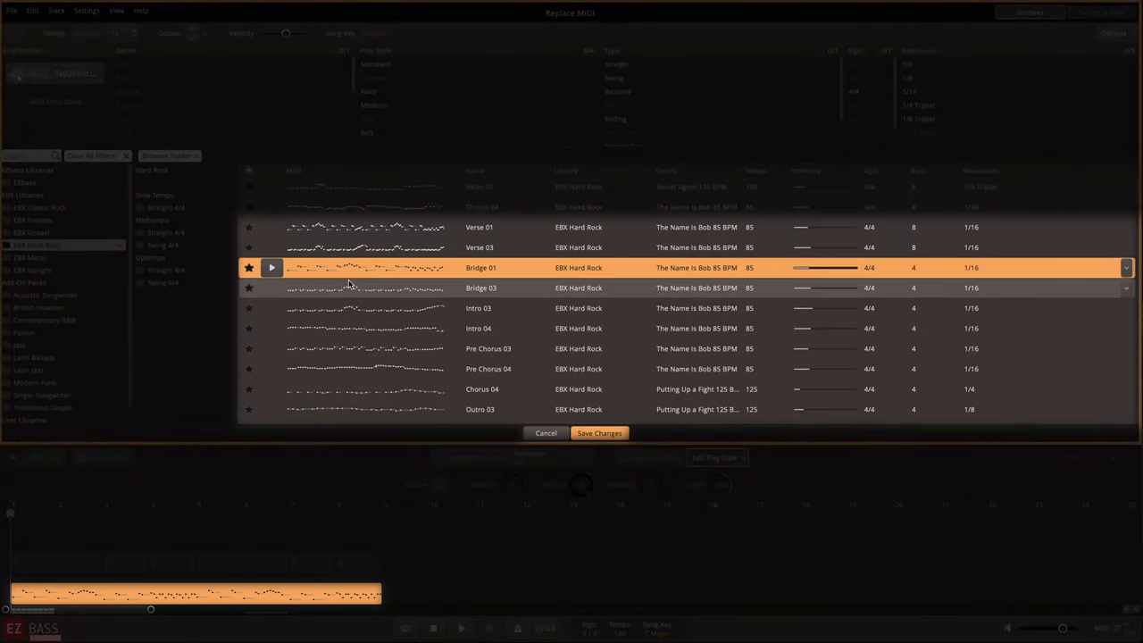
{"action": "left_click", "coordinate": [345, 287]}
{"action": "left_click", "coordinate": [345, 308]}
{"action": "left_click", "coordinate": [345, 327]}
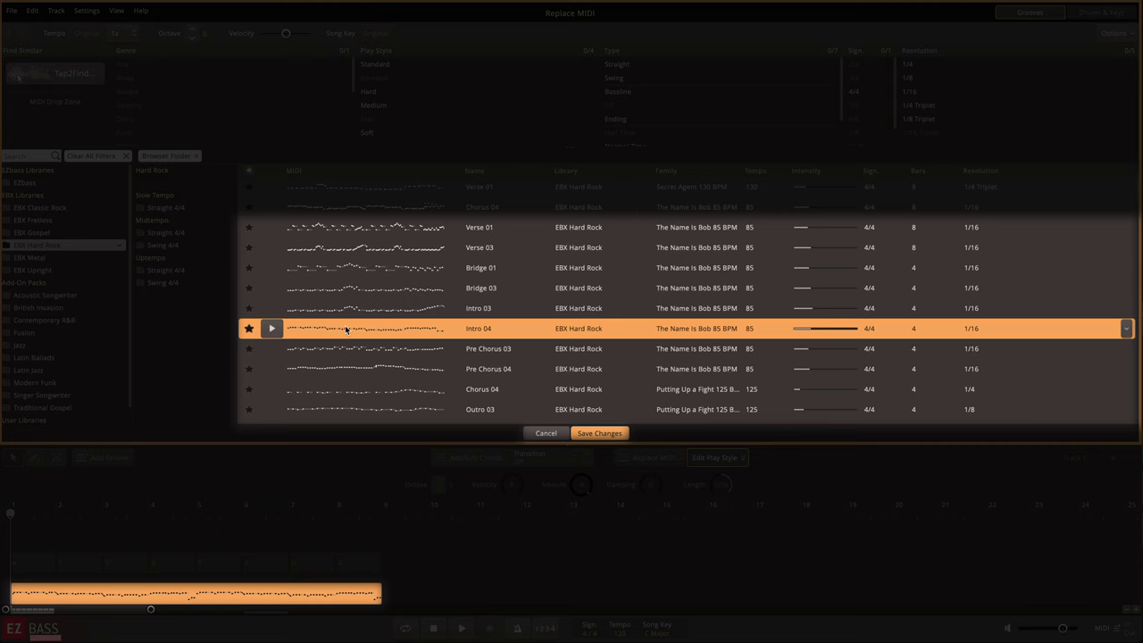
{"action": "left_click", "coordinate": [349, 351]}
{"action": "left_click", "coordinate": [350, 366]}
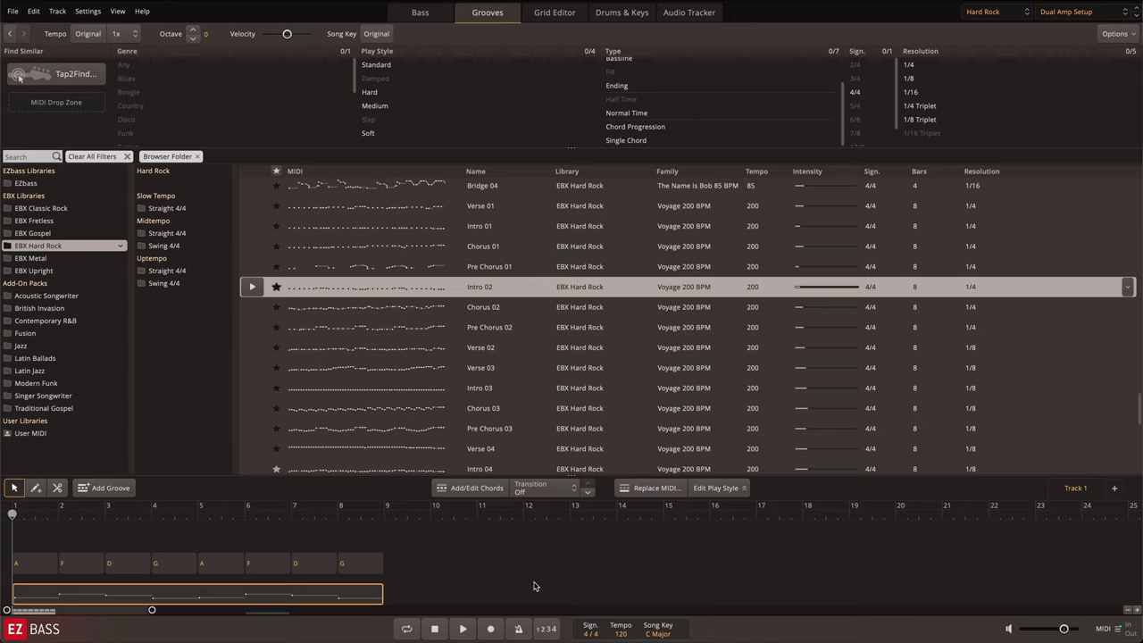
Play the song once, then start replacing the clip's MIDI with Intro 02.
{"action": "key", "text": "space"}
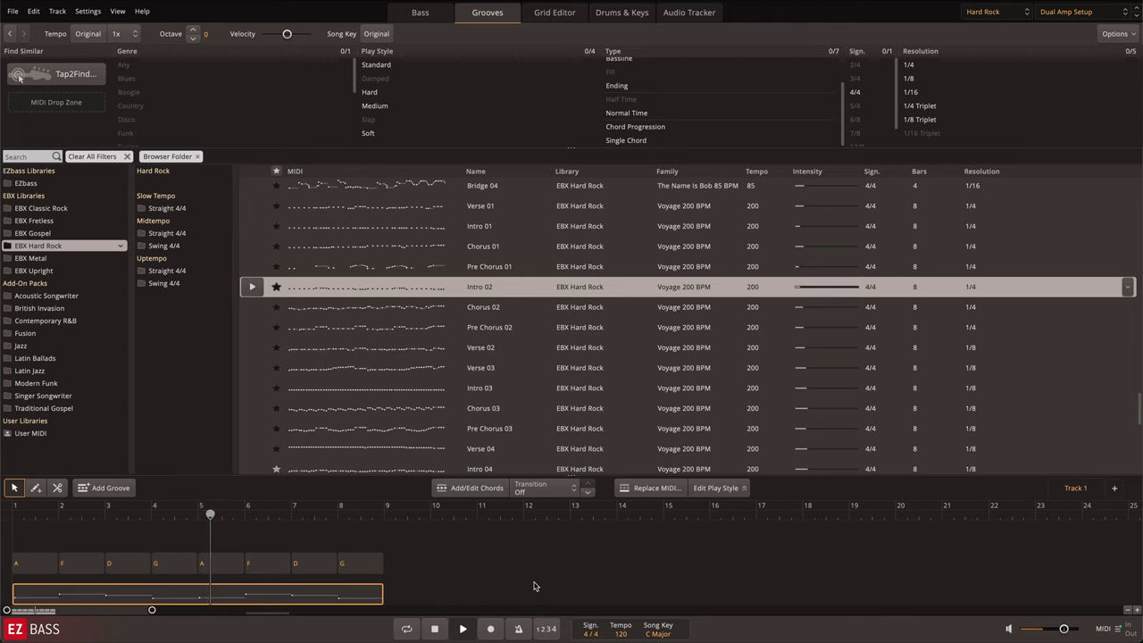
{"action": "key", "text": "space"}
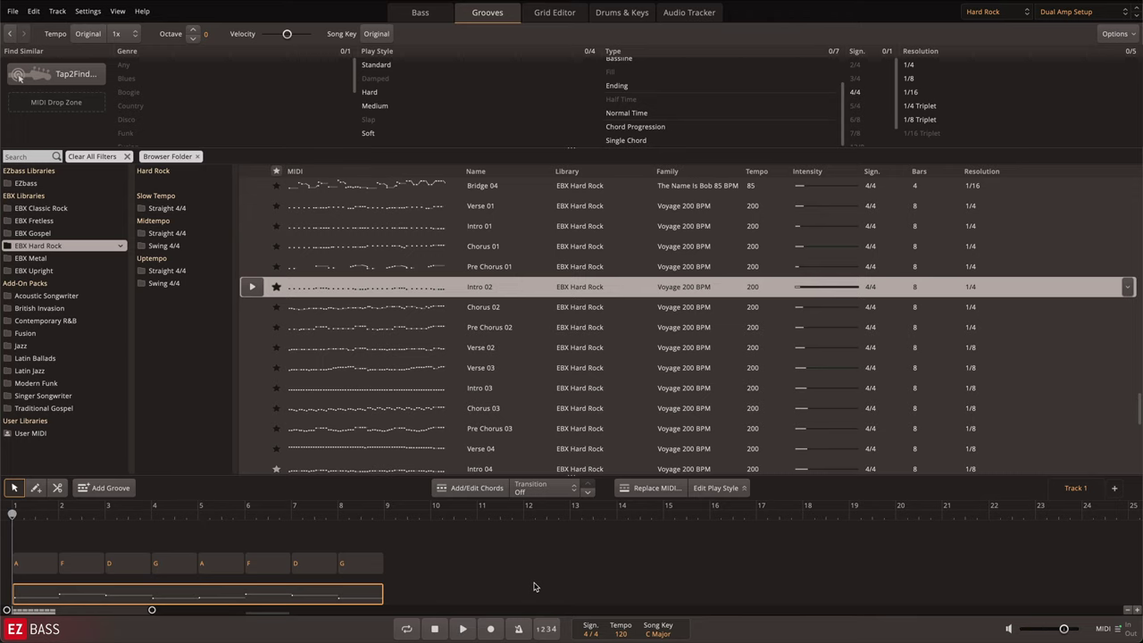
{"action": "left_click", "coordinate": [651, 492]}
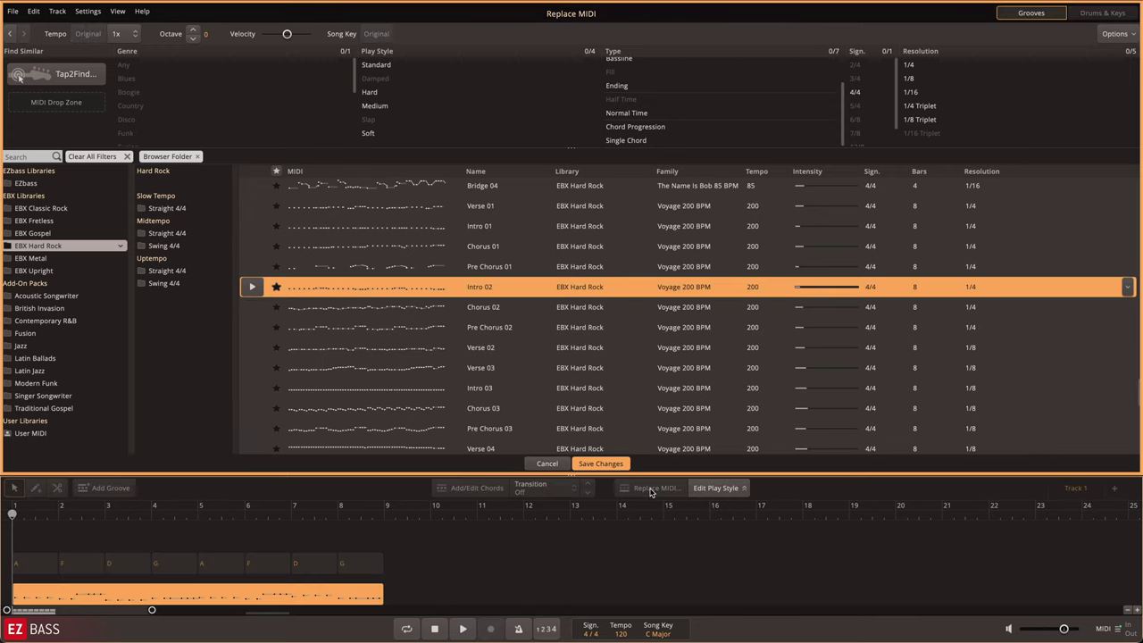
Audition Intro 02, then choose Intro 04 and save it as the clip's replacement.
{"action": "left_click", "coordinate": [254, 287]}
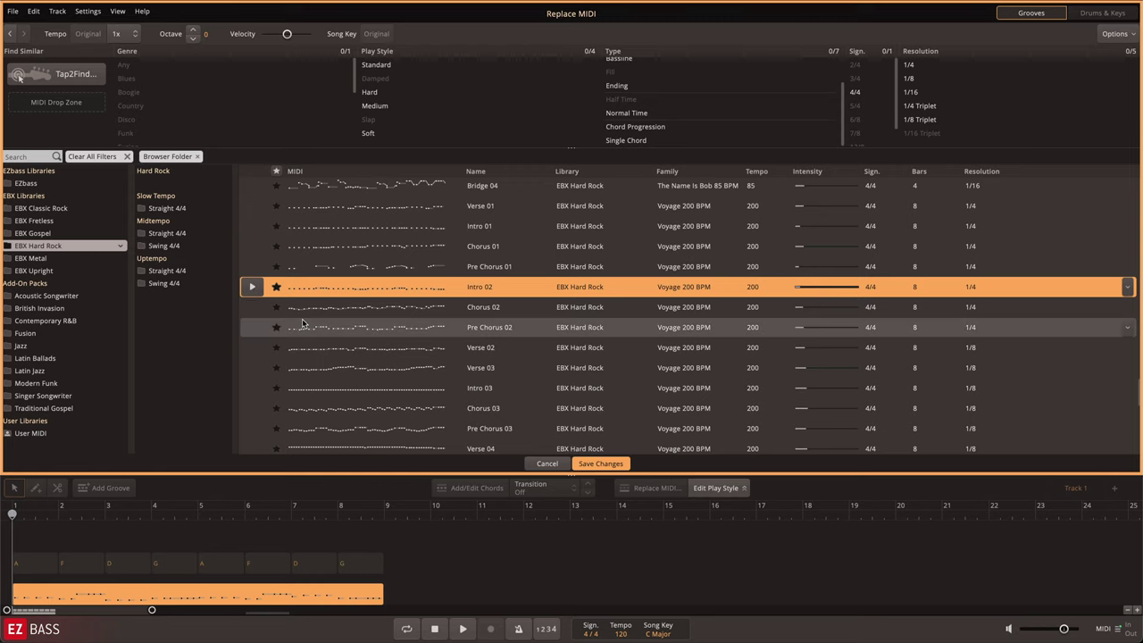
{"action": "scroll", "coordinate": [253, 321], "scroll_direction": "down", "scroll_amount": 3}
{"action": "left_click", "coordinate": [253, 355]}
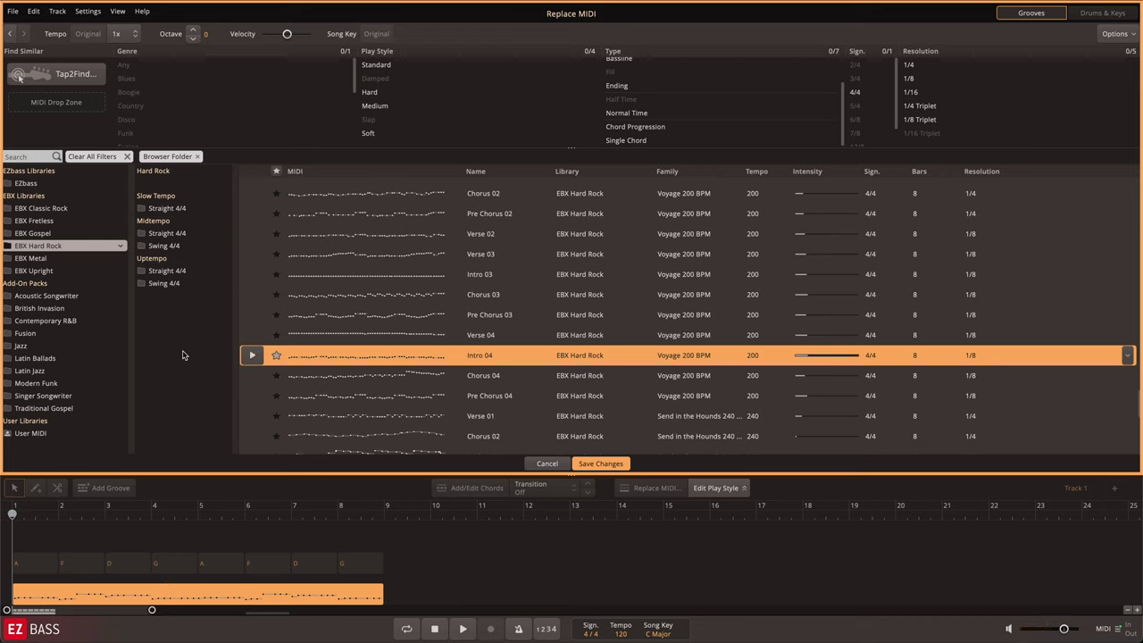
{"action": "left_click", "coordinate": [601, 464]}
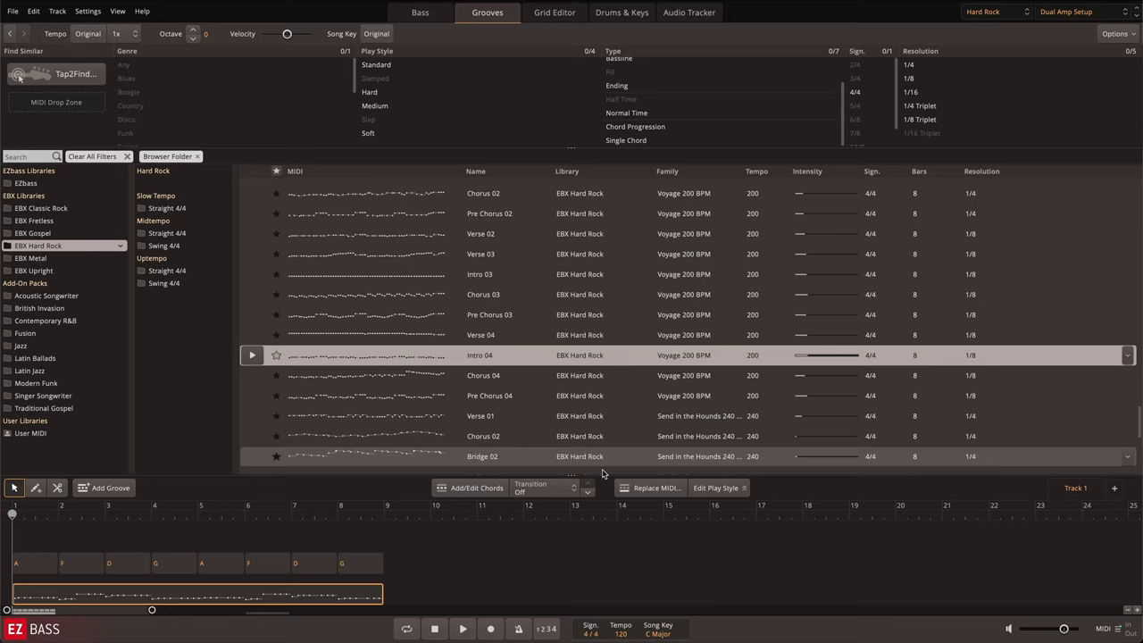